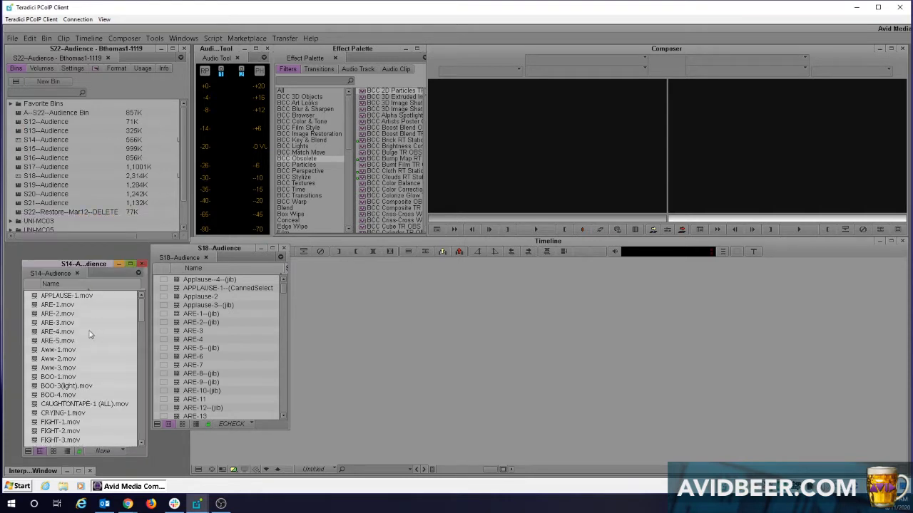
- Preview the clips ARE-3.mov, ARE-7 and BOO-1.mov from the S14--Audience and S18--Audience bins by scrubbing through them in the source monitor
double_click(33, 322)
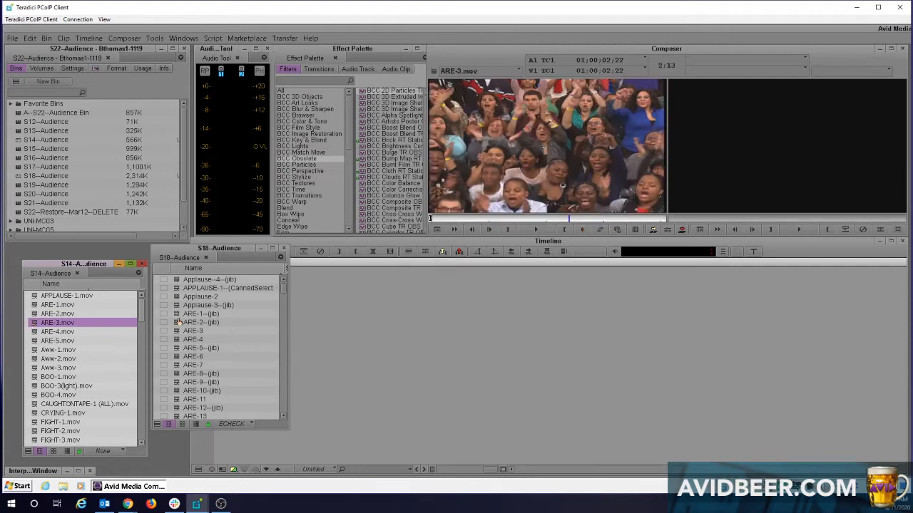
double_click(179, 322)
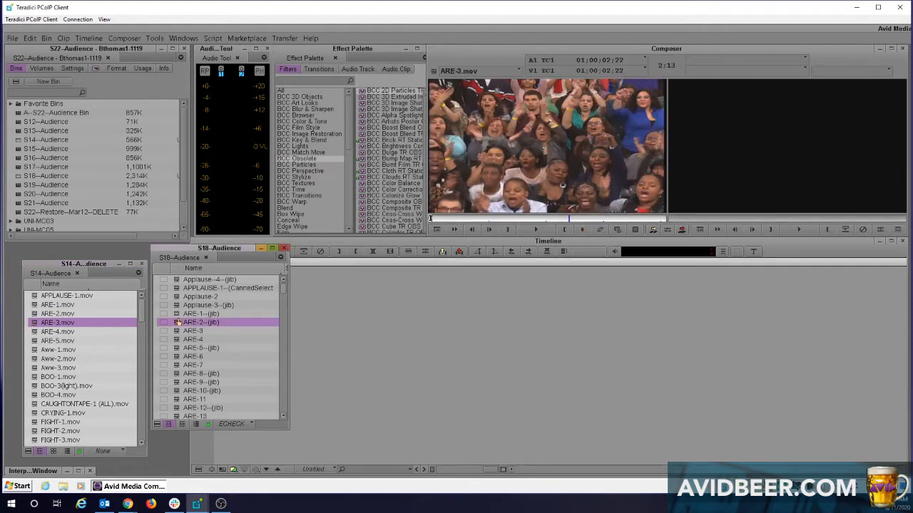
double_click(181, 365)
left_click_drag(486, 219, 578, 221)
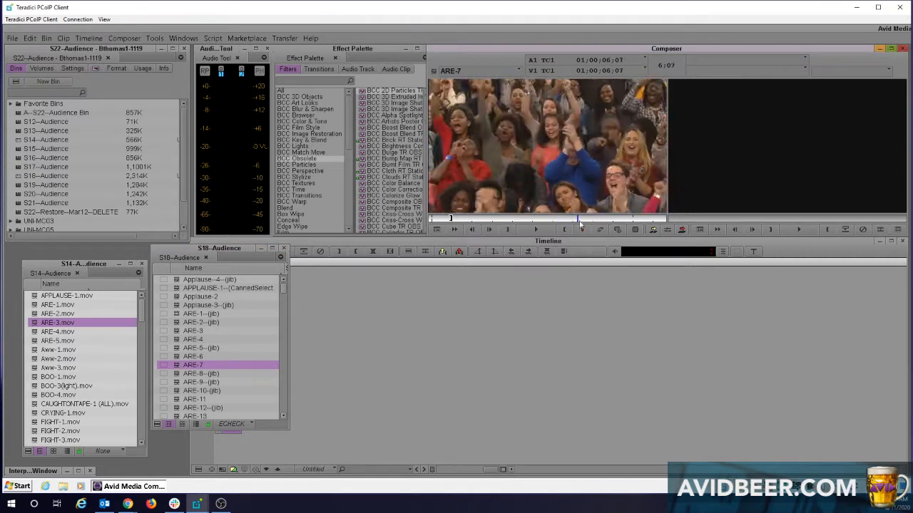
double_click(41, 376)
left_click_drag(491, 221, 597, 220)
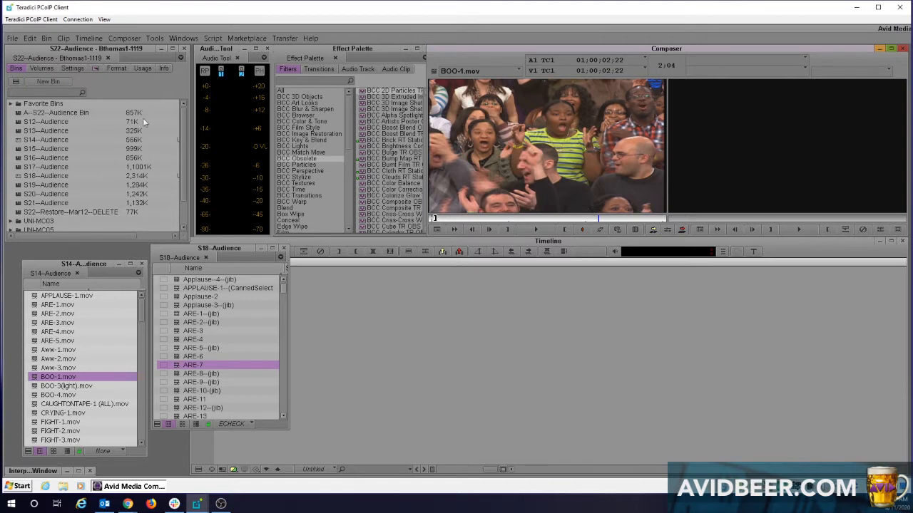
- Open the external S23--Audience project and minimize Media Composer to reach the desktop
left_click_drag(182, 238, 181, 234)
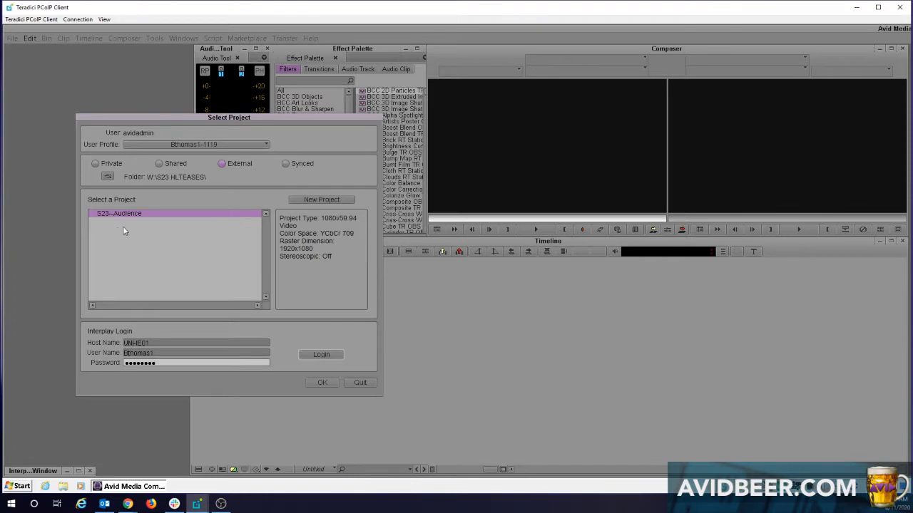
left_click(317, 382)
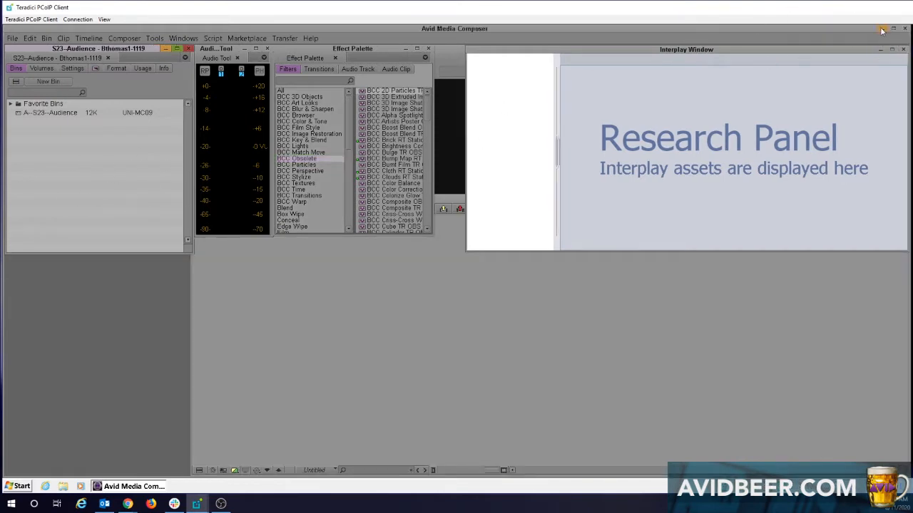
left_click(884, 32)
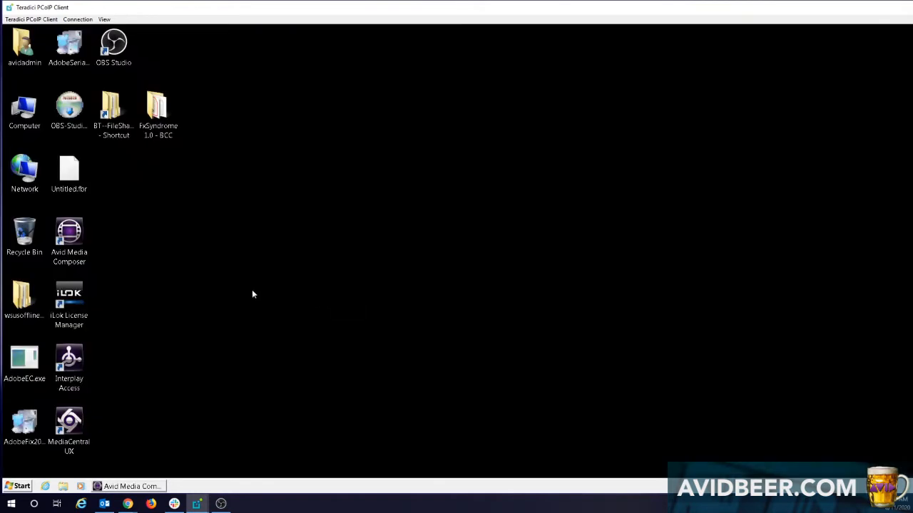
- In Windows Explorer, open the S22 HLTEASES folder on the Maury_Projects (W:) drive and find its S22--Audience folder
double_click(20, 107)
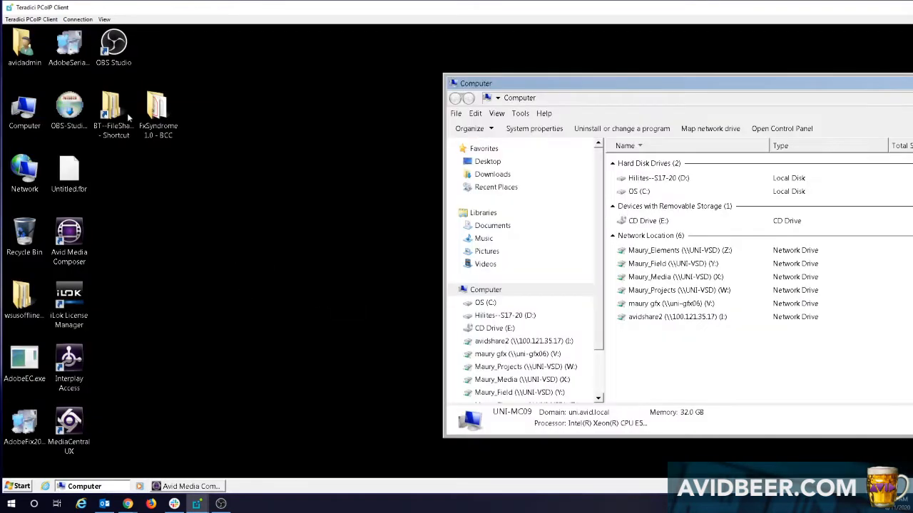
left_click_drag(618, 82, 254, 76)
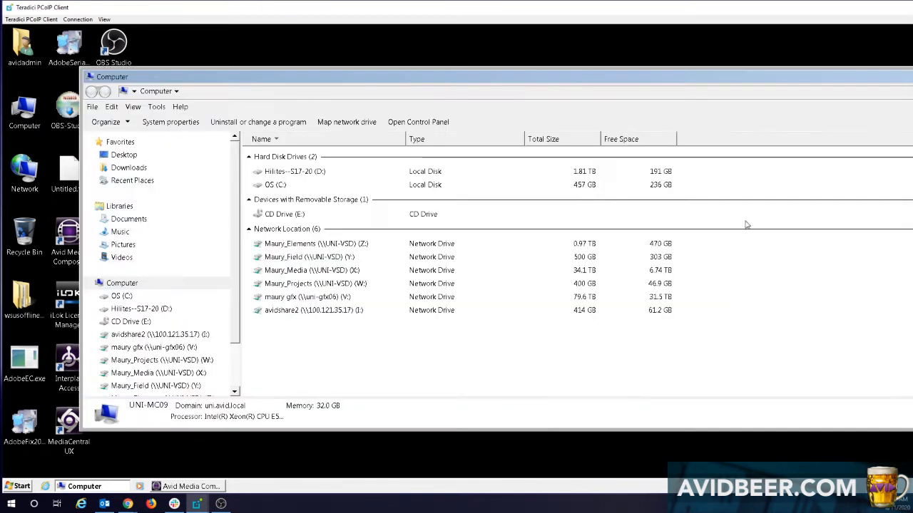
left_click_drag(911, 184, 670, 186)
double_click(299, 284)
left_click(303, 278)
double_click(303, 278)
scroll(335, 278, "down", 13)
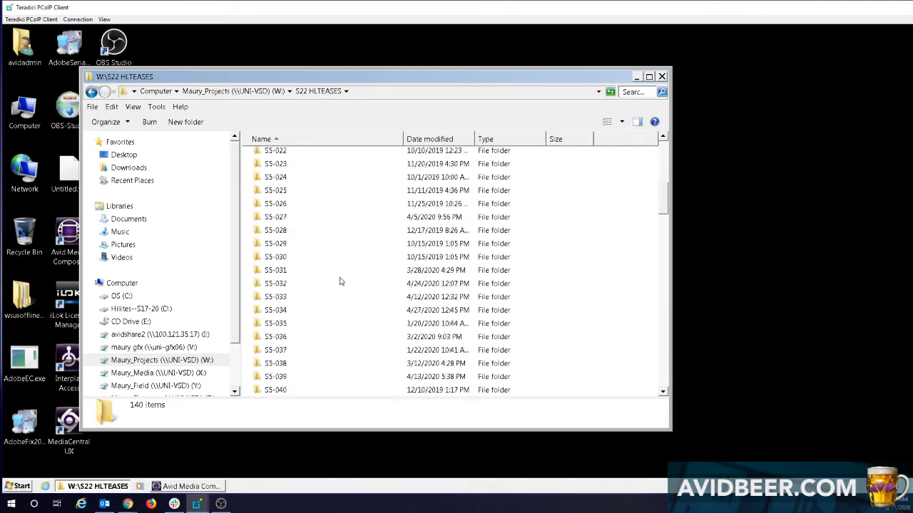
scroll(340, 281, "down", 20)
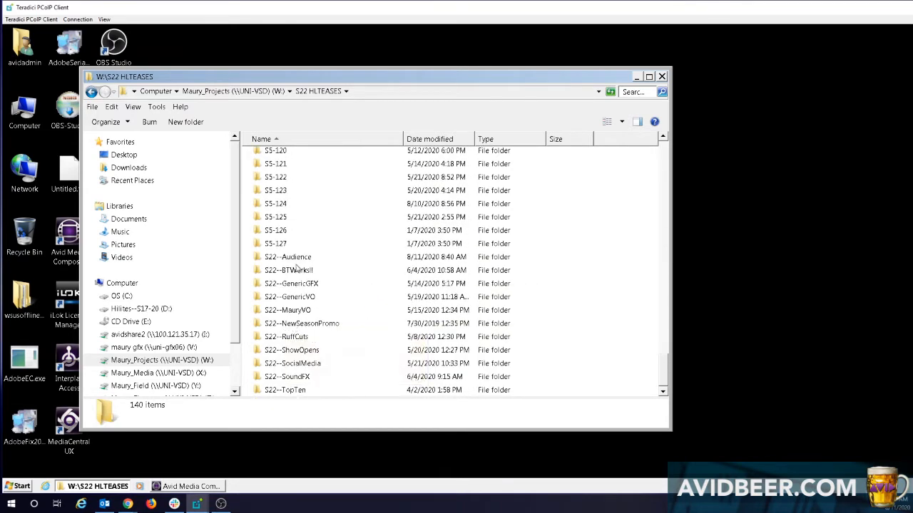
- Open the S22--Audience folder in a new window, narrow that window and place it beside the first one
left_click(291, 260)
right_click(288, 256)
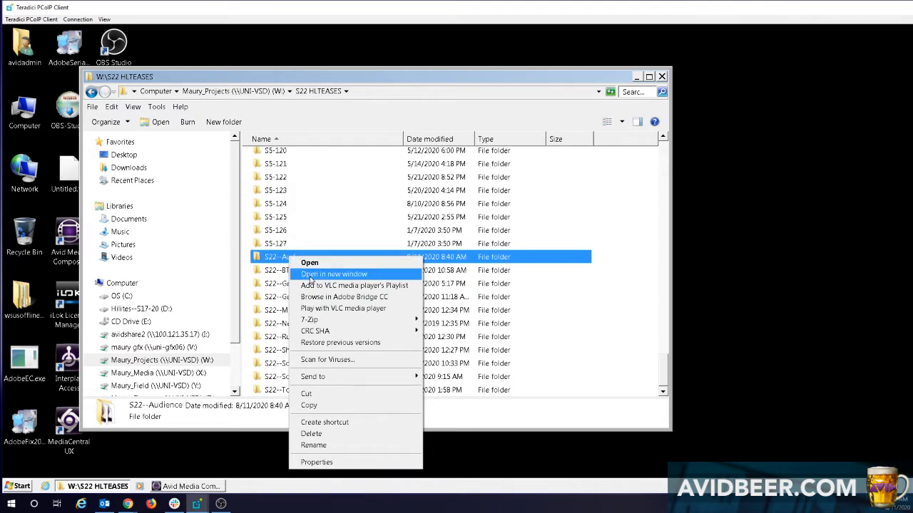
left_click(310, 275)
left_click_drag(441, 80, 642, 80)
left_click_drag(871, 160, 594, 162)
left_click_drag(542, 76, 676, 59)
- In the first folder window, go back to Maury_Projects (W:) and open S23 HLTEASES\S23--Audience
left_click(253, 77)
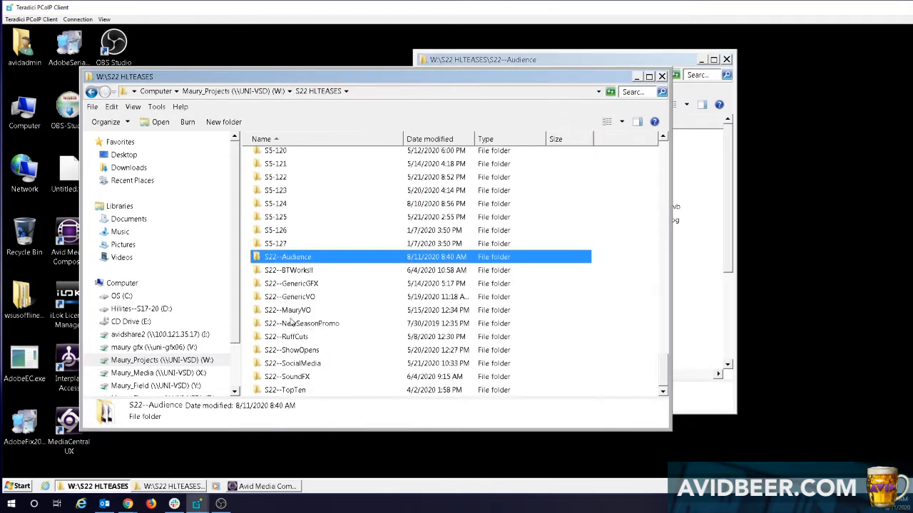
left_click(250, 91)
double_click(296, 370)
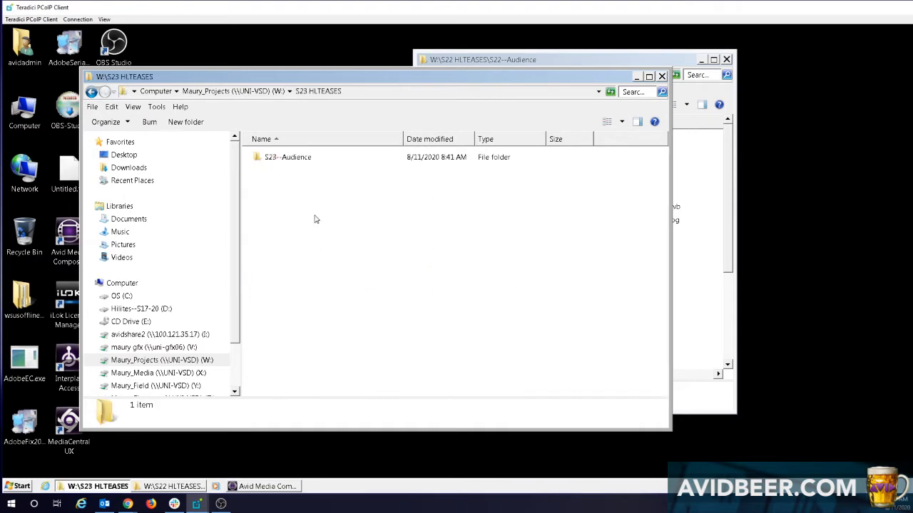
double_click(291, 163)
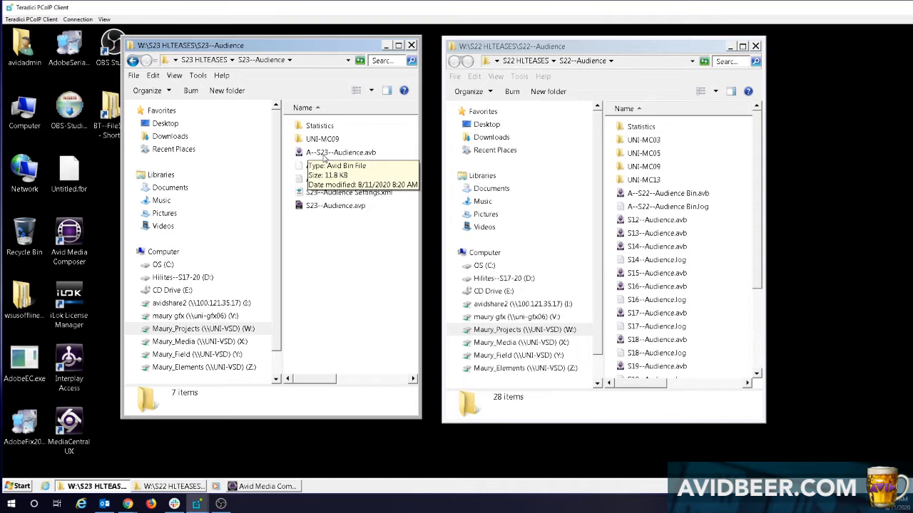
- In the S22--Audience folder, select only the bin files S12--Audience.avb through S21--Audience.avb, leaving out the log and project files
left_click(555, 50)
left_click(651, 222)
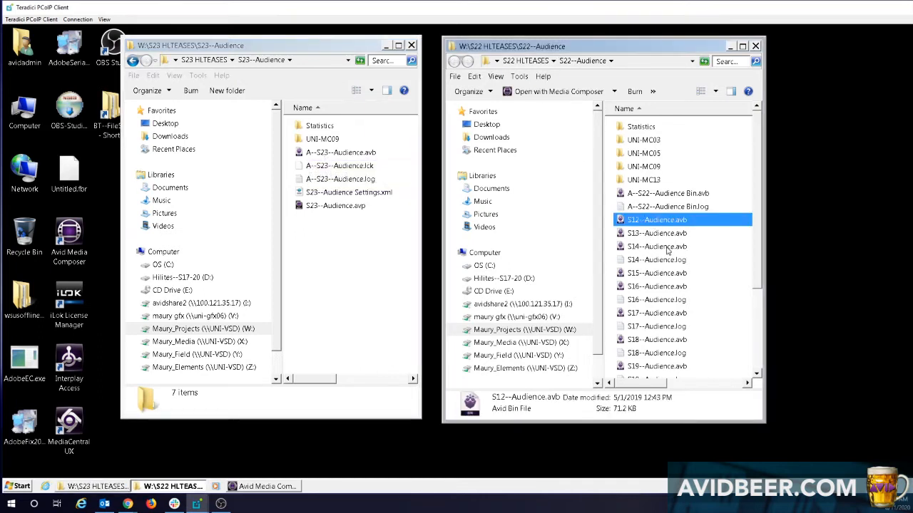
left_click(655, 235, "ctrl")
left_click(656, 247, "ctrl")
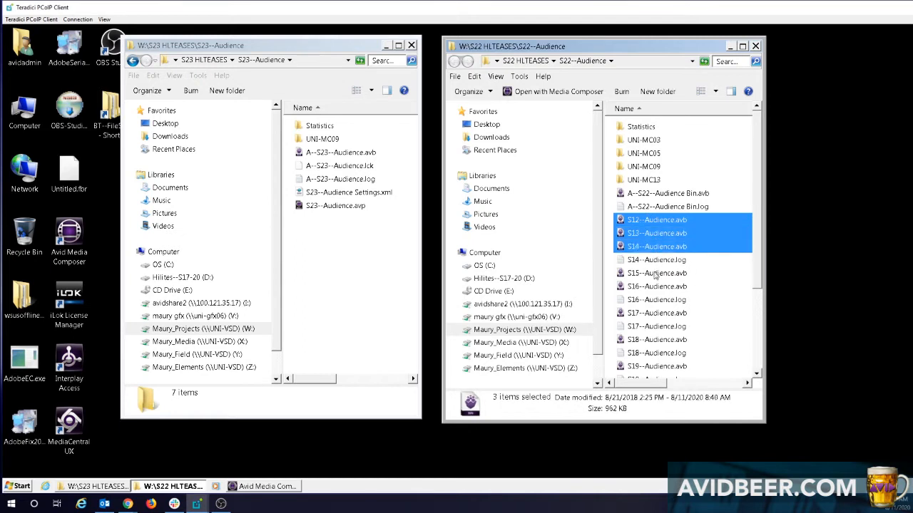
left_click(657, 275, "ctrl")
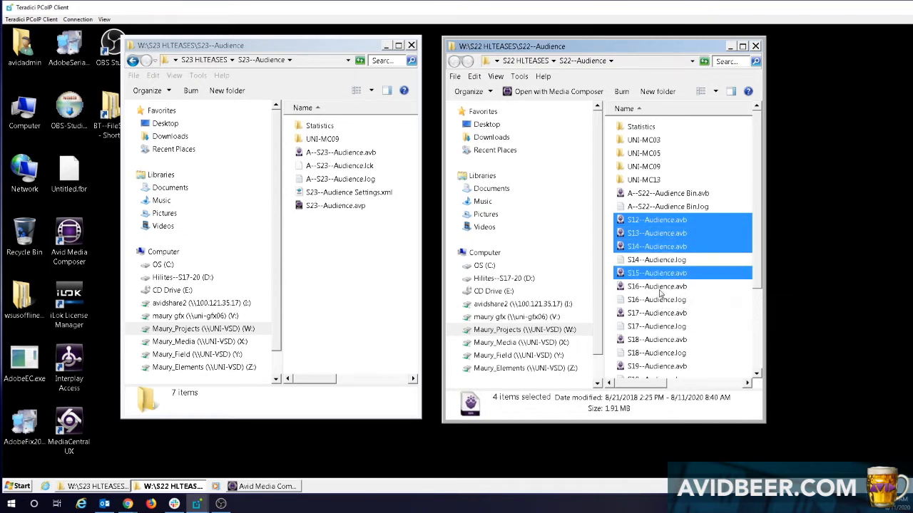
left_click(659, 289, "ctrl")
left_click(666, 315, "ctrl")
left_click(668, 339, "ctrl")
scroll(668, 339, "down", 2)
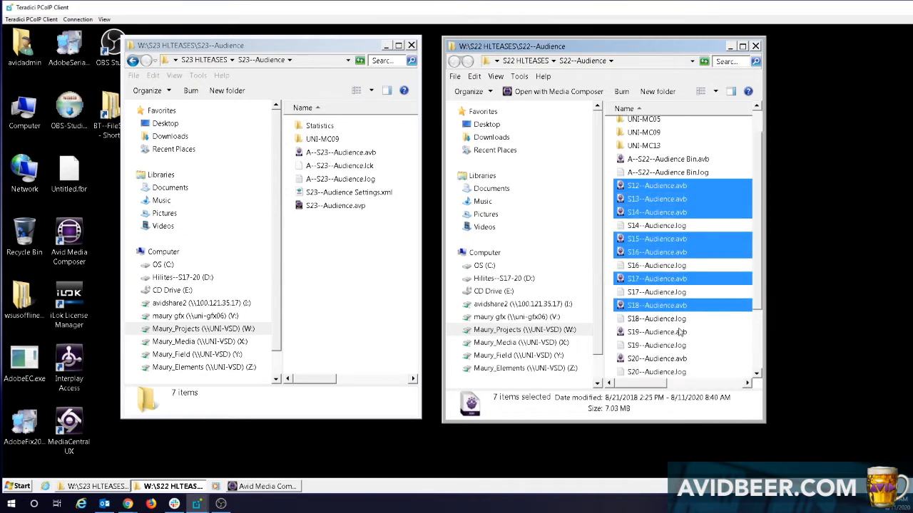
left_click(669, 293, "ctrl")
left_click(668, 320, "ctrl")
left_click(669, 347, "ctrl")
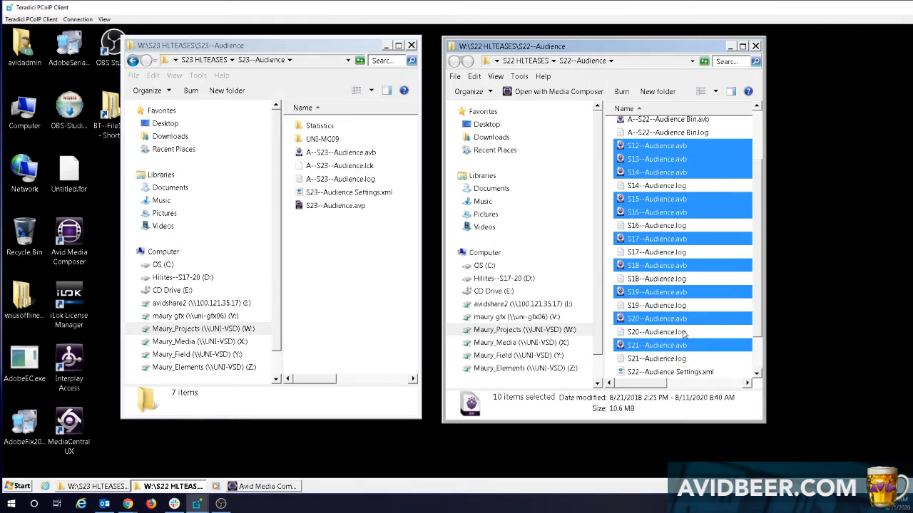
scroll(670, 349, "down", 1)
left_click(665, 346, "ctrl")
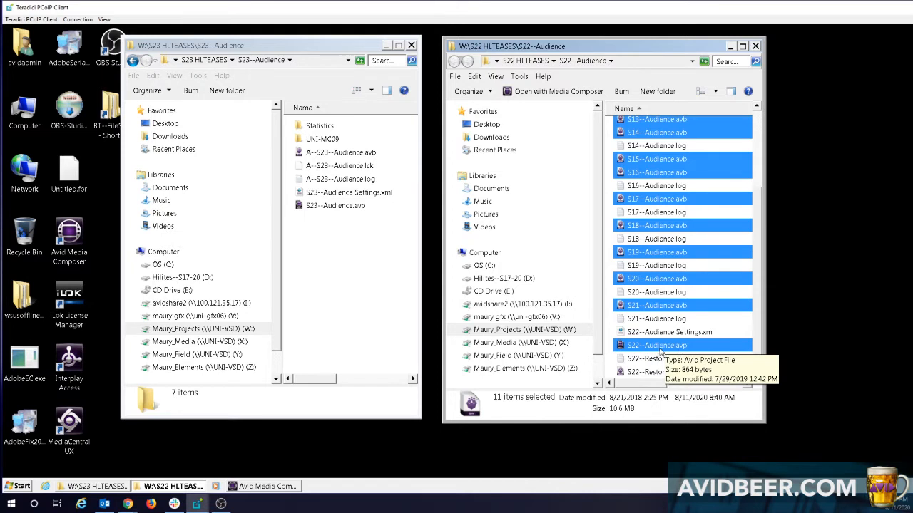
left_click(659, 350, "ctrl")
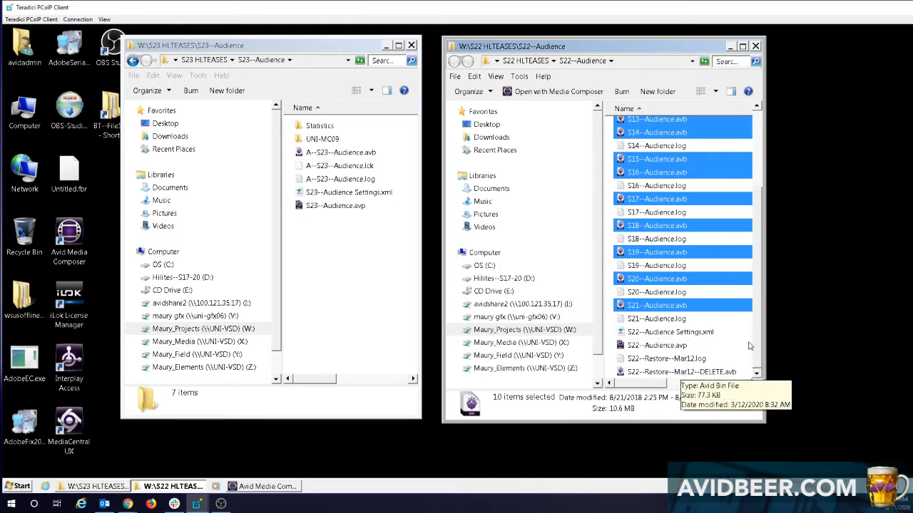
- Add A--S22--Audience Bin.avb to the selection and copy all the selected bin files into the S23--Audience folder
left_click_drag(760, 349, 760, 258)
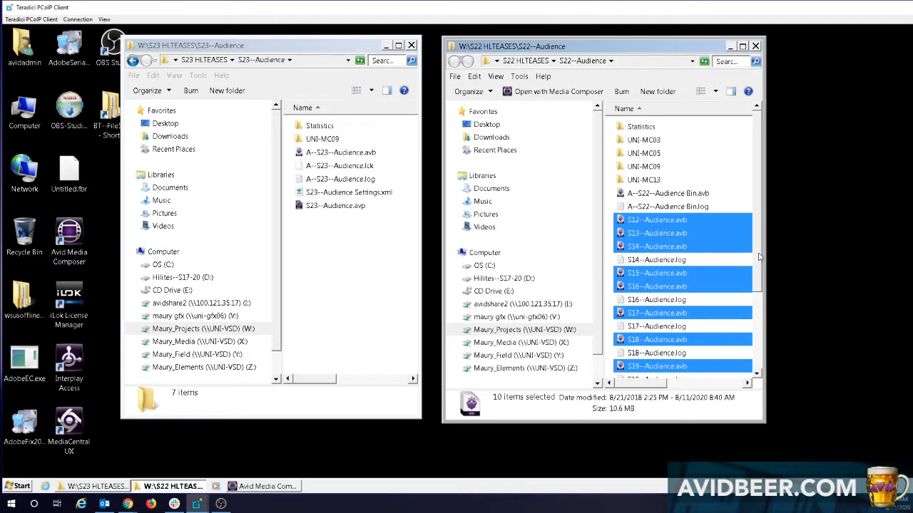
left_click(676, 196, "ctrl")
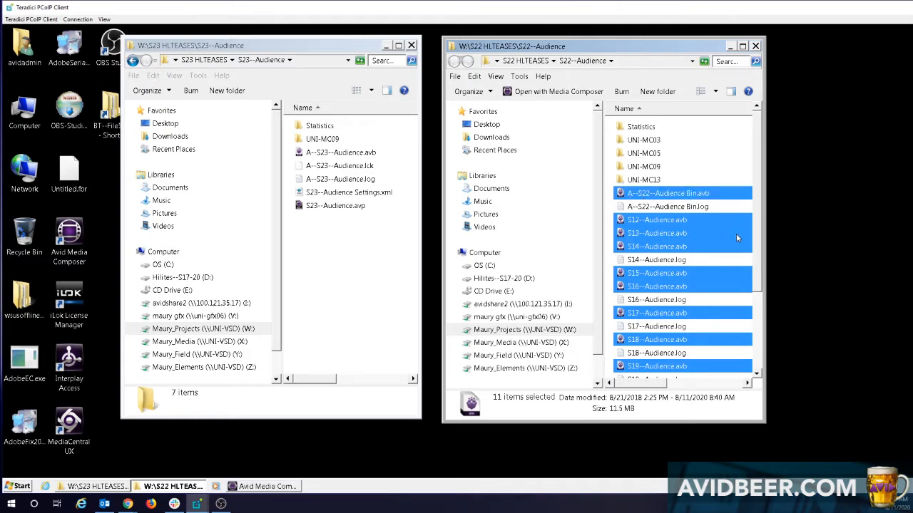
scroll(762, 257, "down", 3)
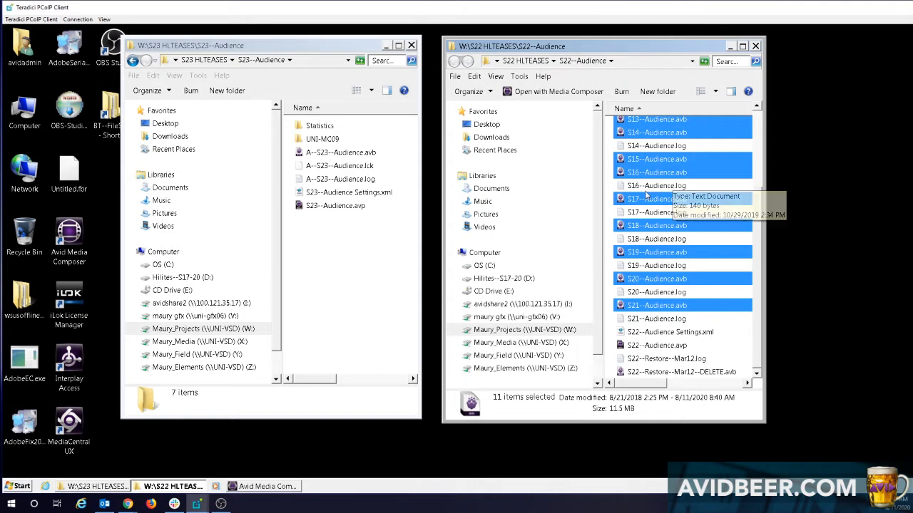
left_click(351, 265)
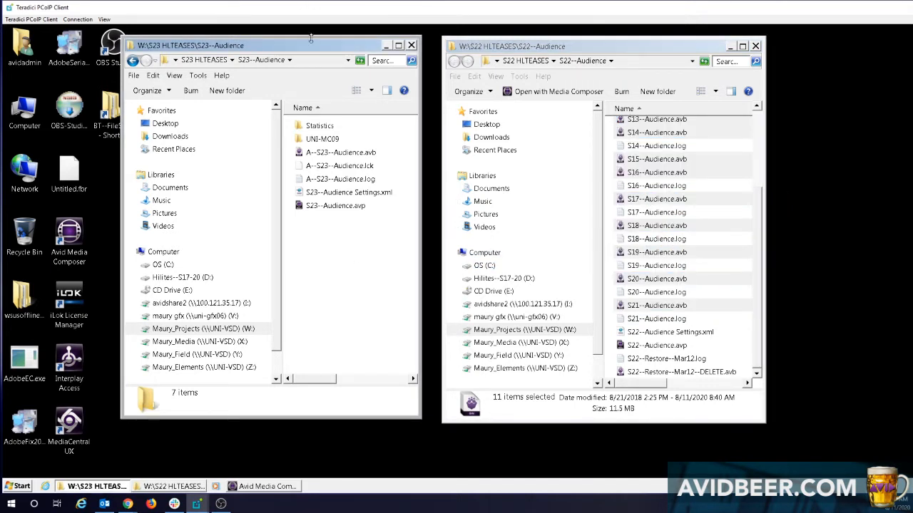
key("ctrl+v")
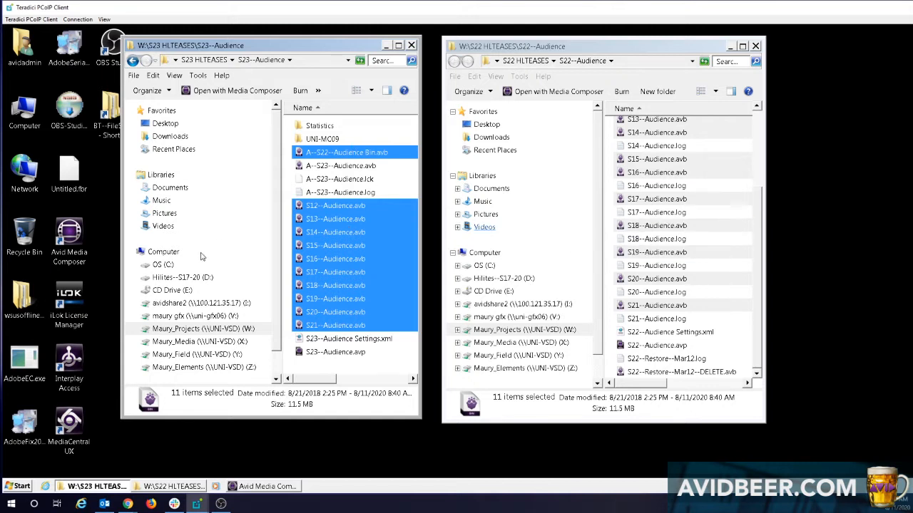
- Close both folder windows and switch back to Media Composer
left_click(668, 280)
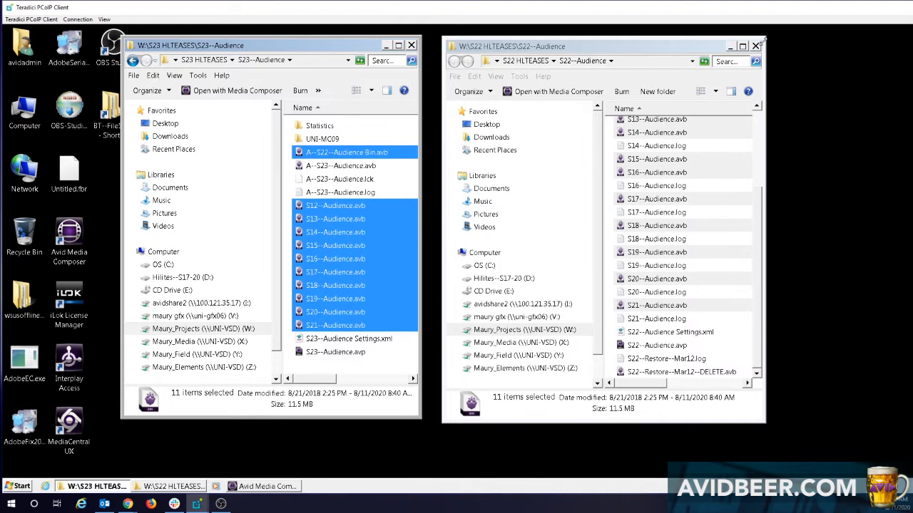
left_click(755, 46)
left_click(411, 45)
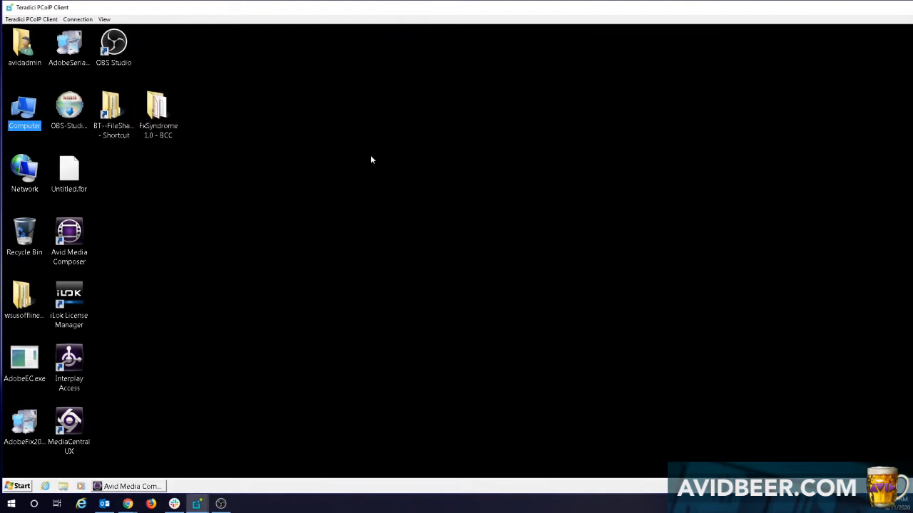
left_click(140, 487)
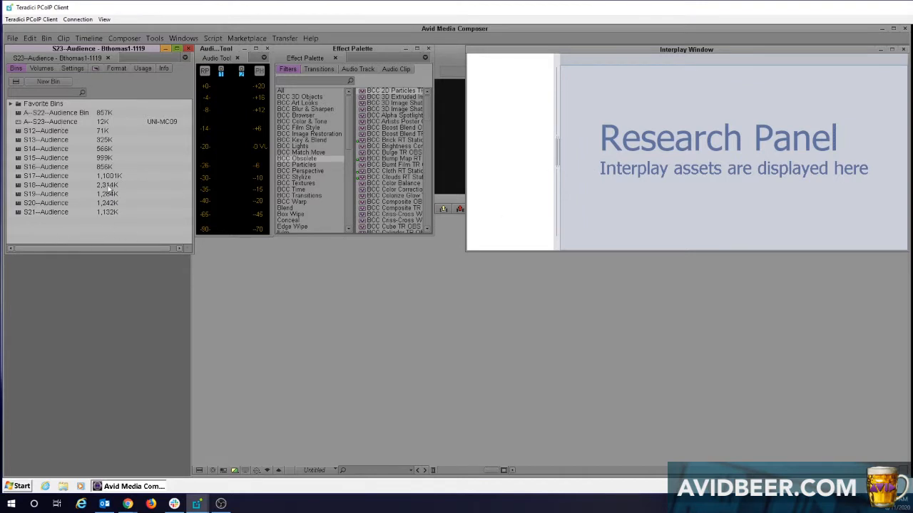
- Open the S15--Audience bin, widen its window and switch the bin view to DRIVE
double_click(18, 158)
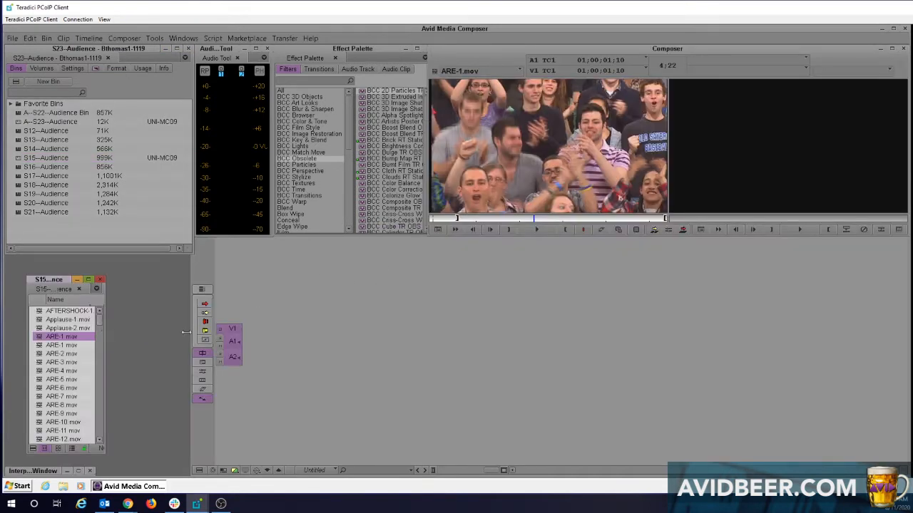
left_click_drag(117, 333, 288, 333)
left_click(126, 446)
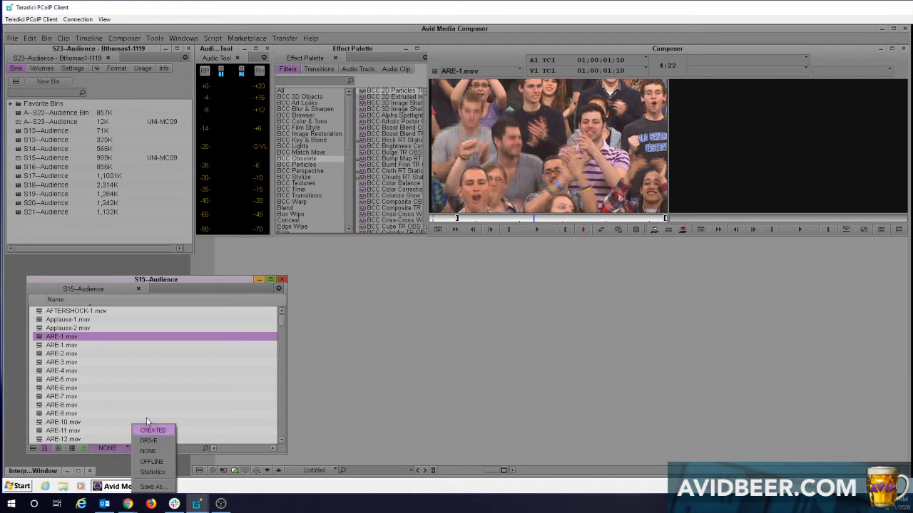
left_click(153, 428)
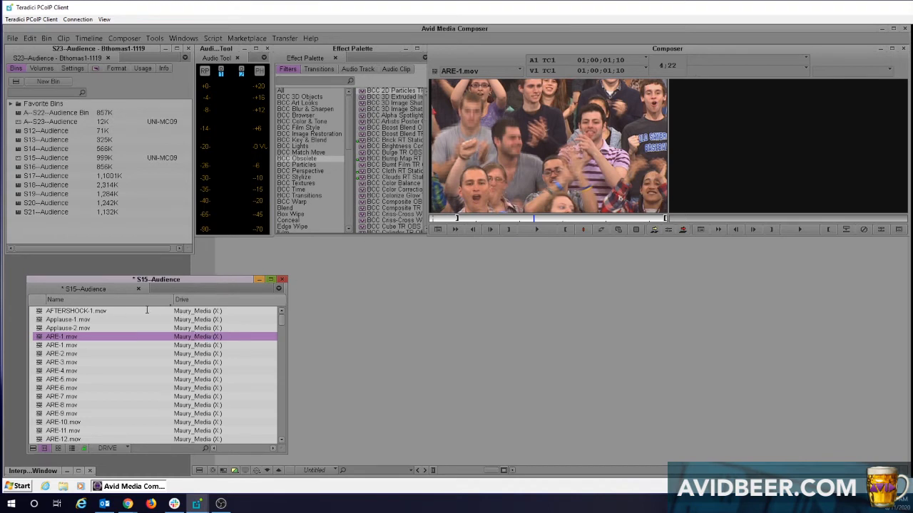
- Select all clips in the S15--Audience bin, then move and resize the bin window to make it smaller
left_click(40, 363)
key("ctrl+a")
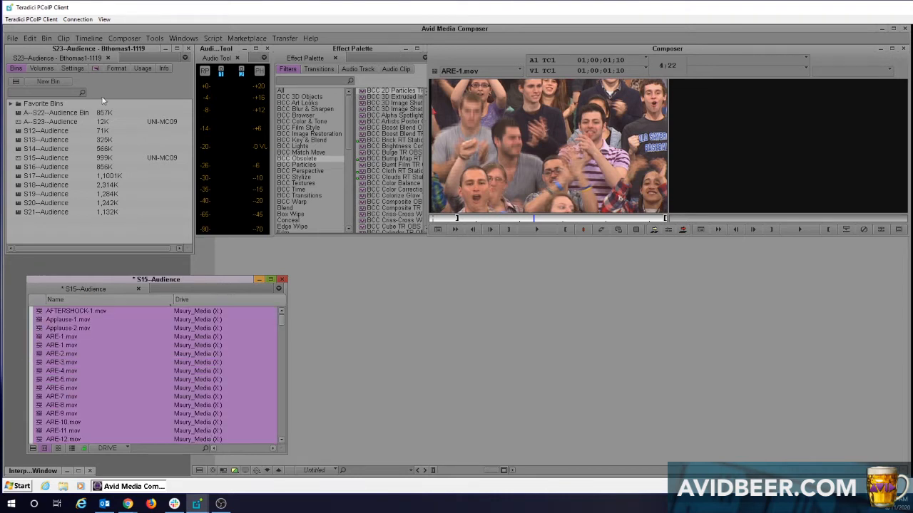
left_click(62, 38)
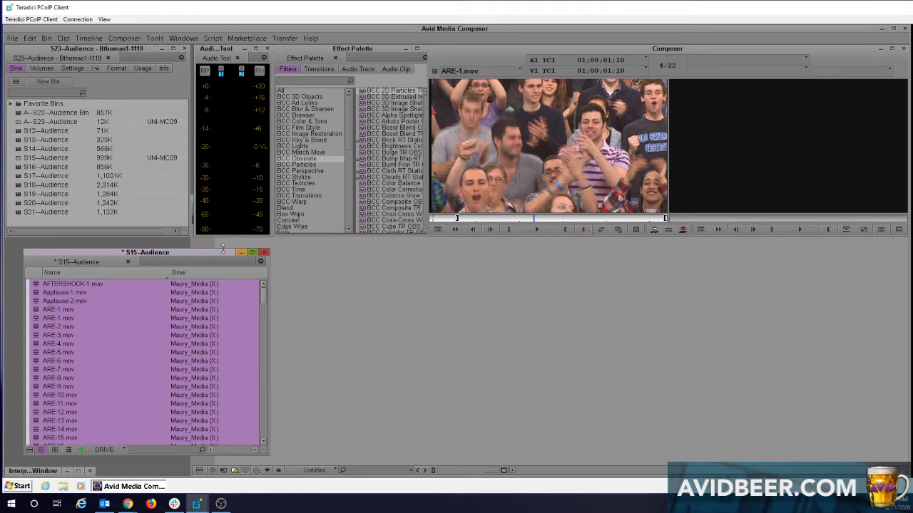
left_click_drag(219, 251, 224, 298)
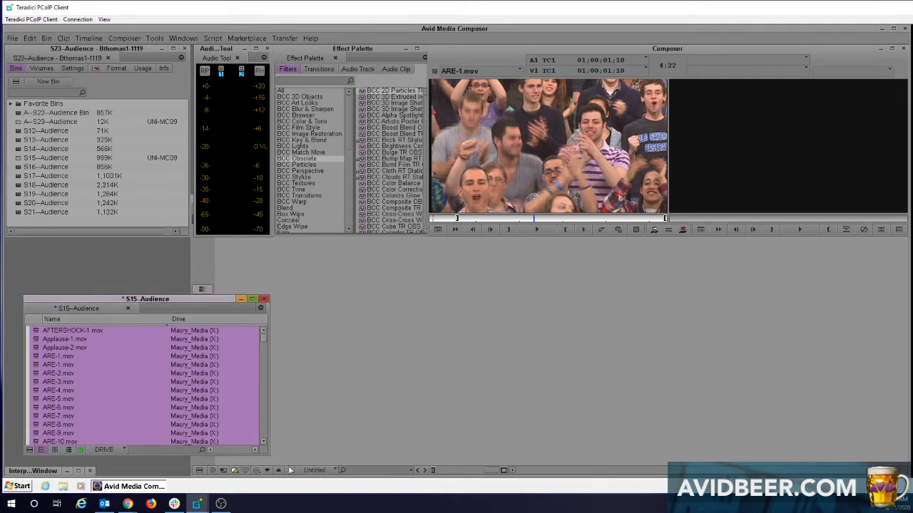
left_click_drag(265, 451, 232, 448)
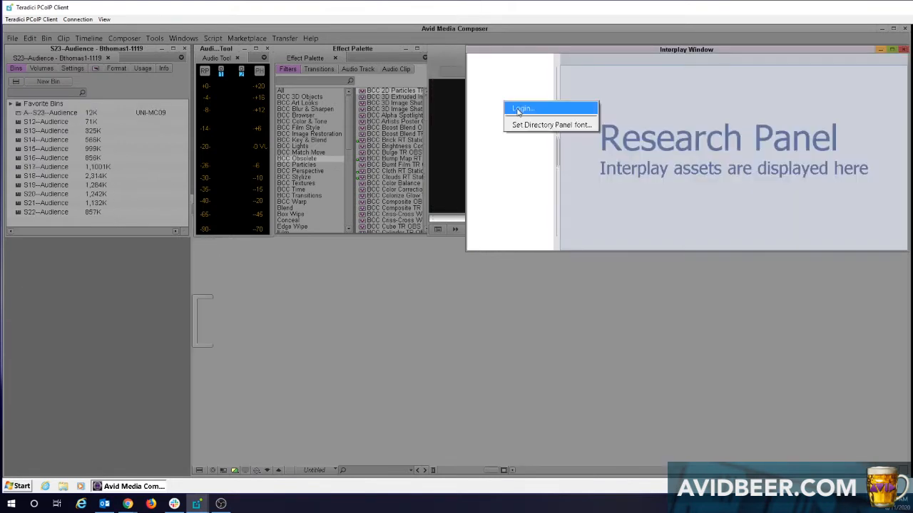
- Log in to Interplay with the account password and accept Projects/MAURY PROJECTS/S23 HLTEASES/S23--Audience as the check-in folder
left_click(520, 109)
type("******")
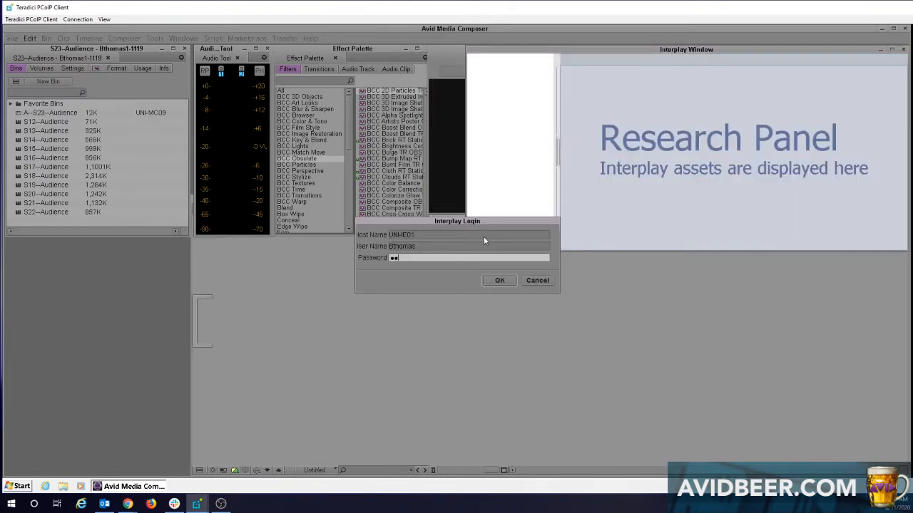
type("**")
left_click(500, 281)
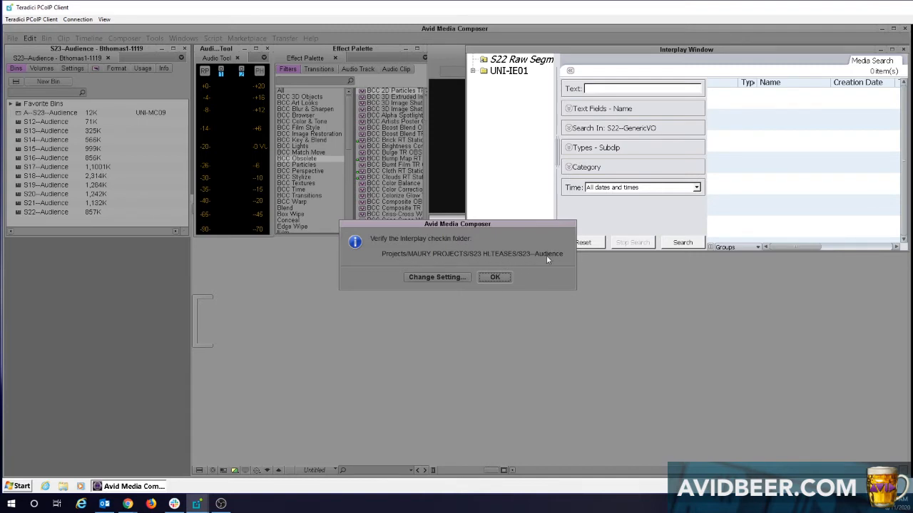
left_click(495, 277)
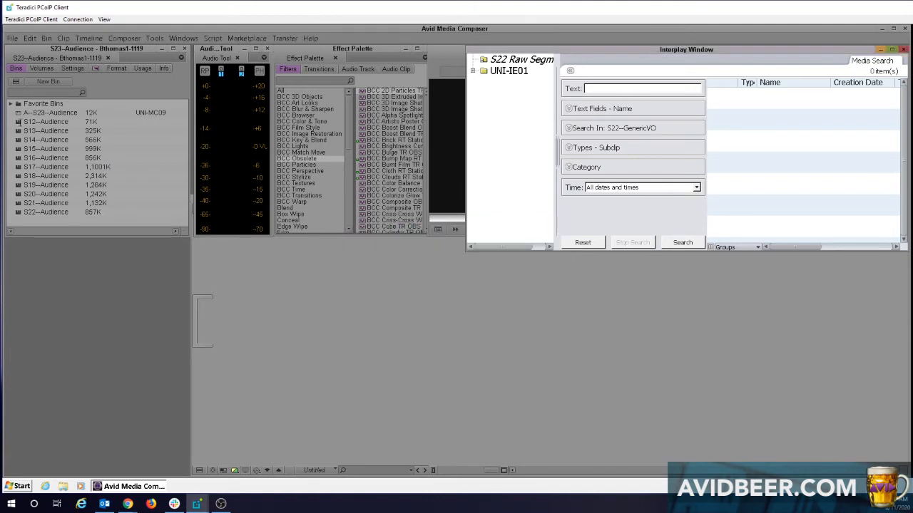
- Open the S12--Audience bin, check all its clips in to the S23--Audience/S12--Audience Interplay folder, and close the bin
double_click(19, 123)
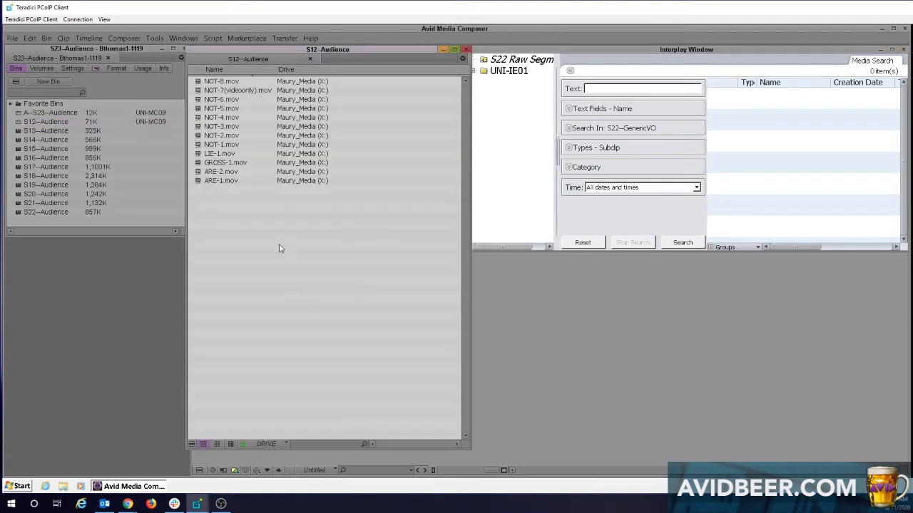
left_click_drag(278, 246, 194, 79)
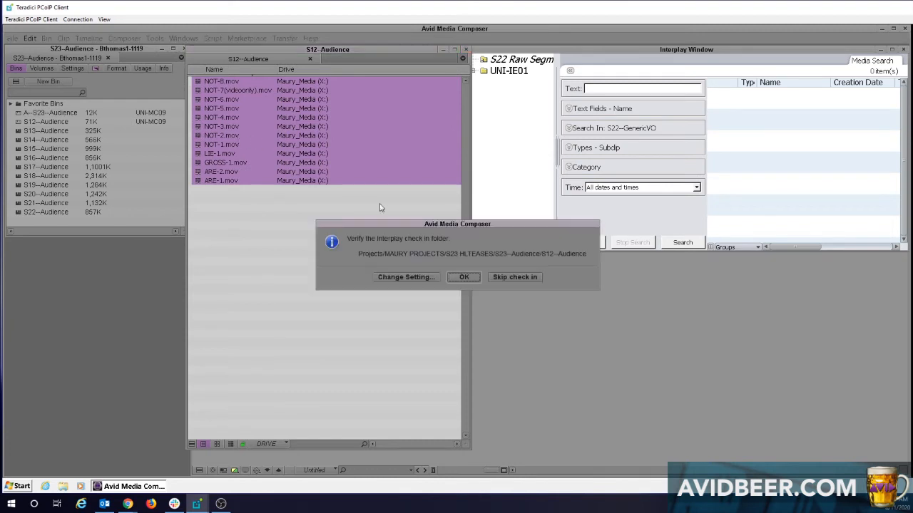
left_click(468, 277)
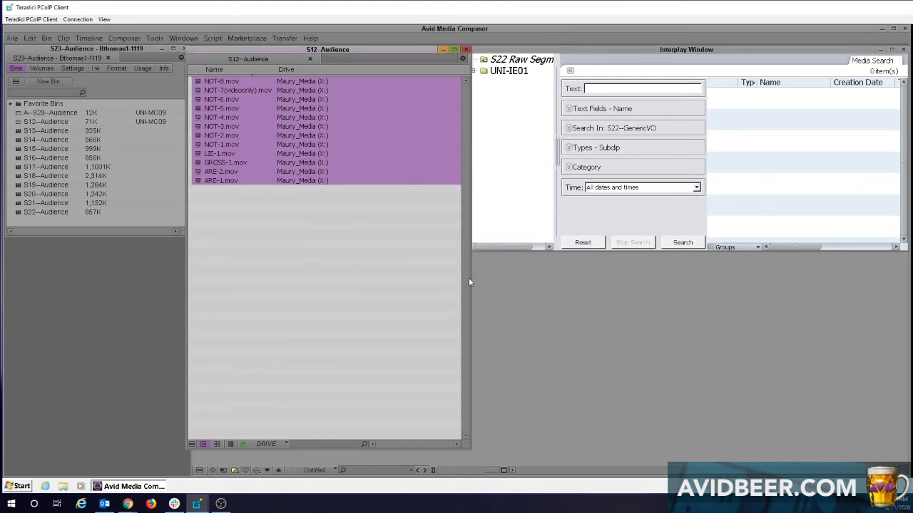
left_click(466, 50)
- Open the S13--Audience bin, check all its clips in to Interplay, and close the bin
double_click(17, 131)
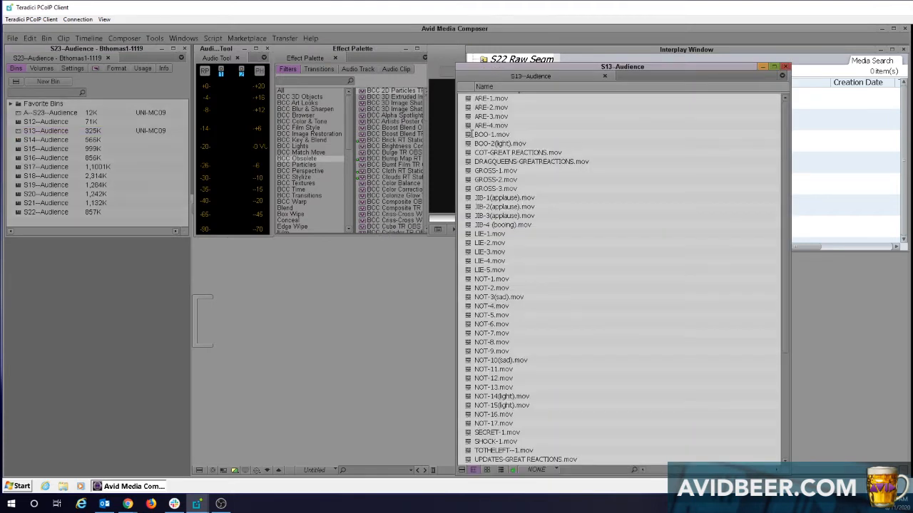
left_click(468, 101)
key("ctrl+a")
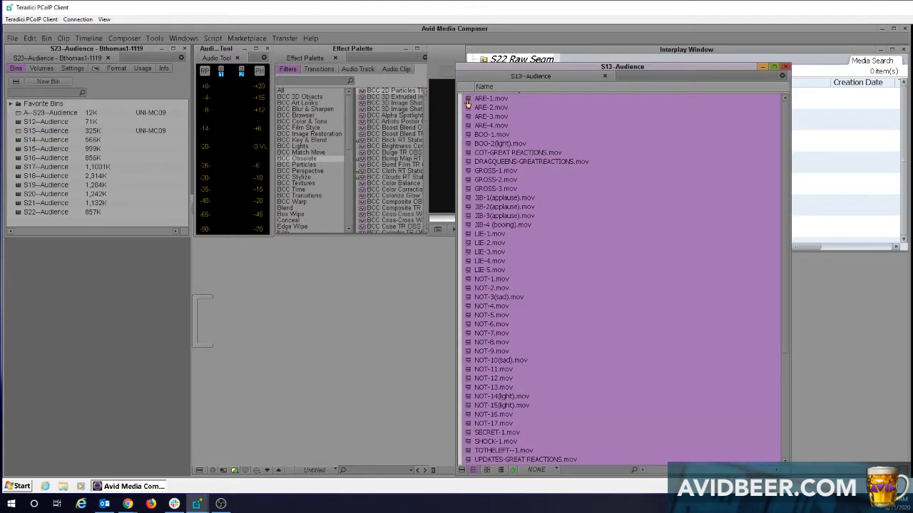
key("ctrl+c")
left_click(784, 67)
- Open the S14--Audience bin, check all its clips in to Interplay, and close the bin
double_click(17, 142)
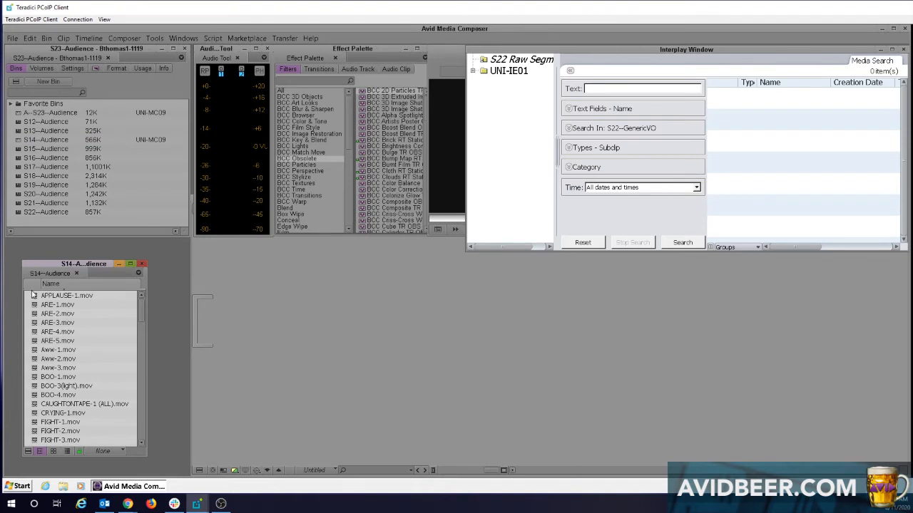
key("ctrl+a")
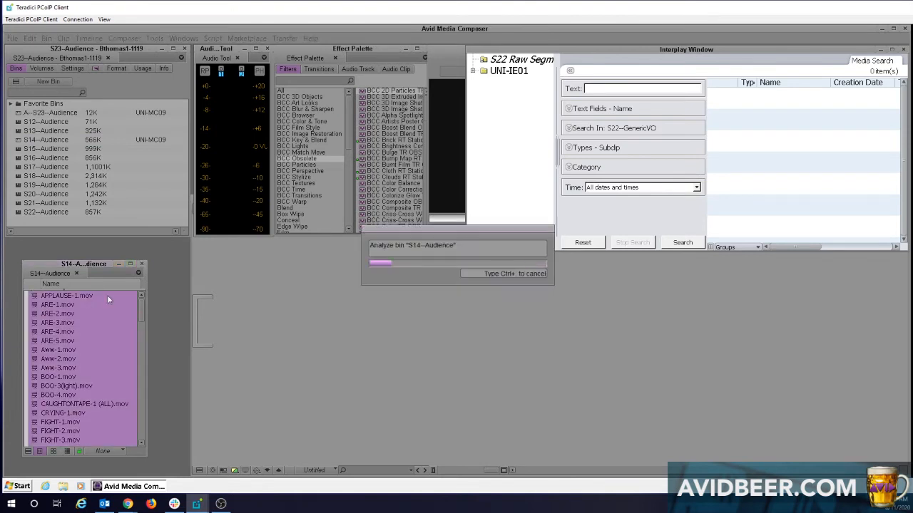
left_click(142, 265)
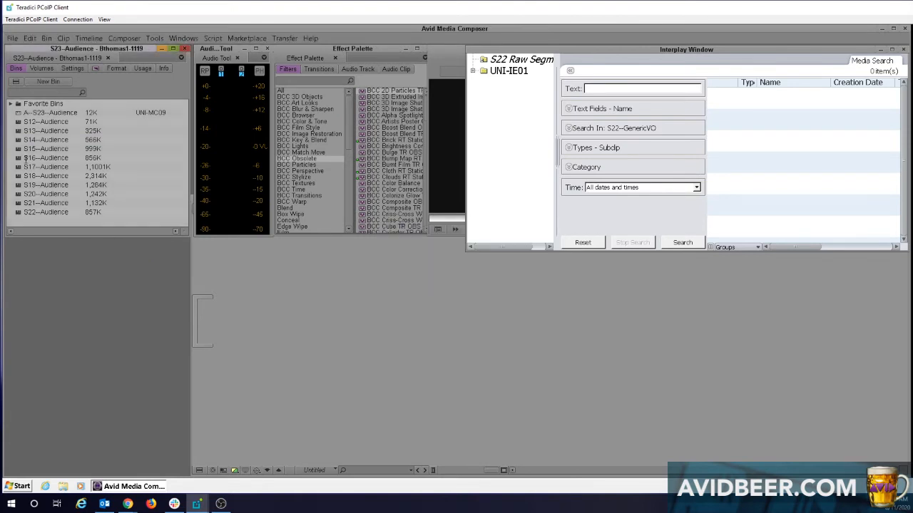
- Open the S15--Audience bin and select all its clips for check-in to Interplay
double_click(19, 150)
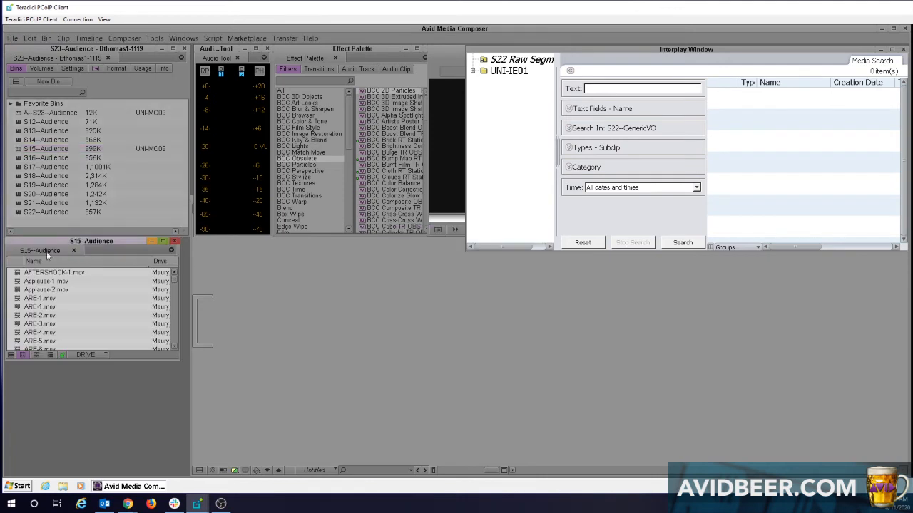
left_click(16, 275)
key("ctrl+a")
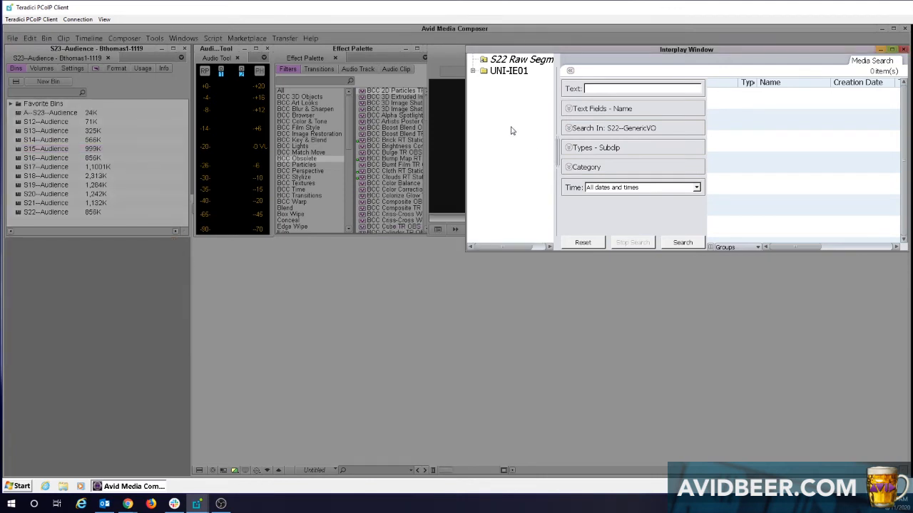
- In the Interplay window, widen the folder tree and expand UNI-IE01, Projects, MAURY PROJECTS and S23 HLTEASES down to the S23--Audience bin folders
double_click(523, 71)
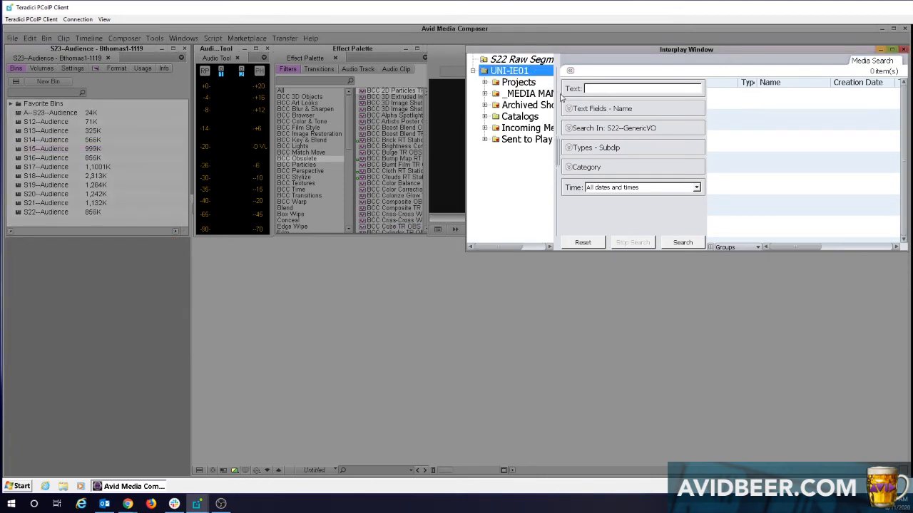
left_click_drag(557, 99, 600, 107)
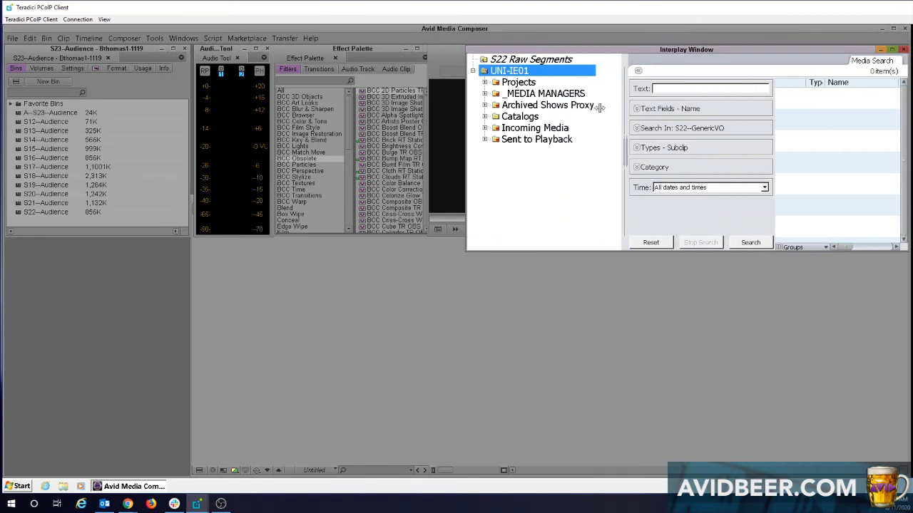
double_click(532, 83)
double_click(554, 107)
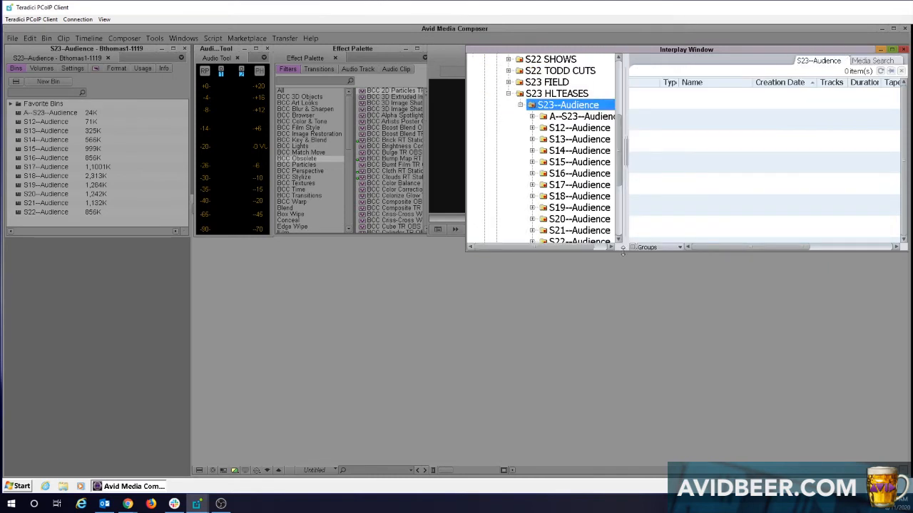
- Enlarge the Interplay window and its folder tree, and view the contents of the S17--Audience and S20--Audience folders under S23--Audience
left_click_drag(623, 251, 642, 346)
left_click_drag(626, 201, 673, 206)
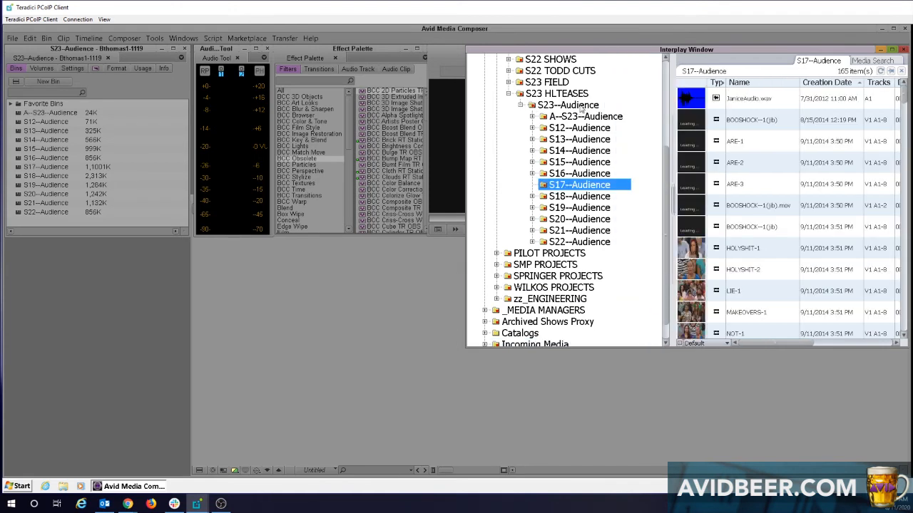
left_click(583, 219)
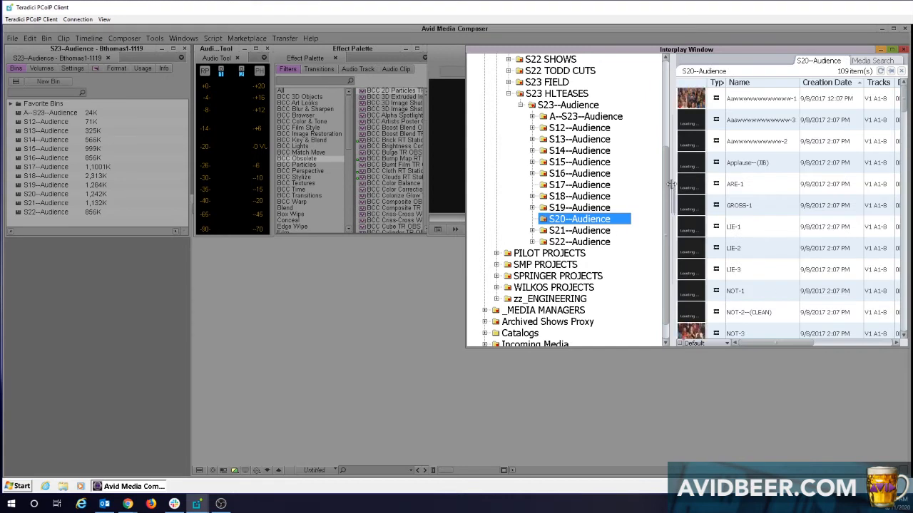
- Expand S22 HLTEASES and its S22--Audience project, and view the S17--Audience folder there to compare its clips
scroll(667, 183, "up", 9)
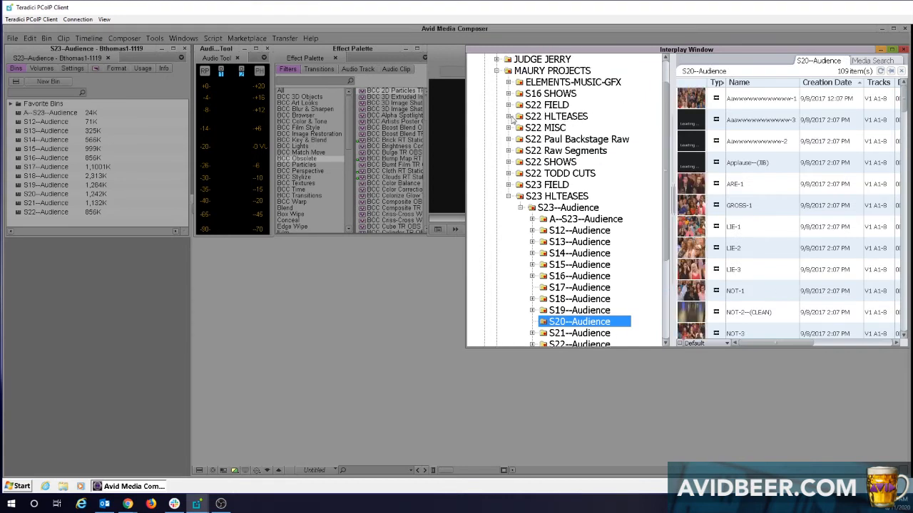
double_click(550, 122)
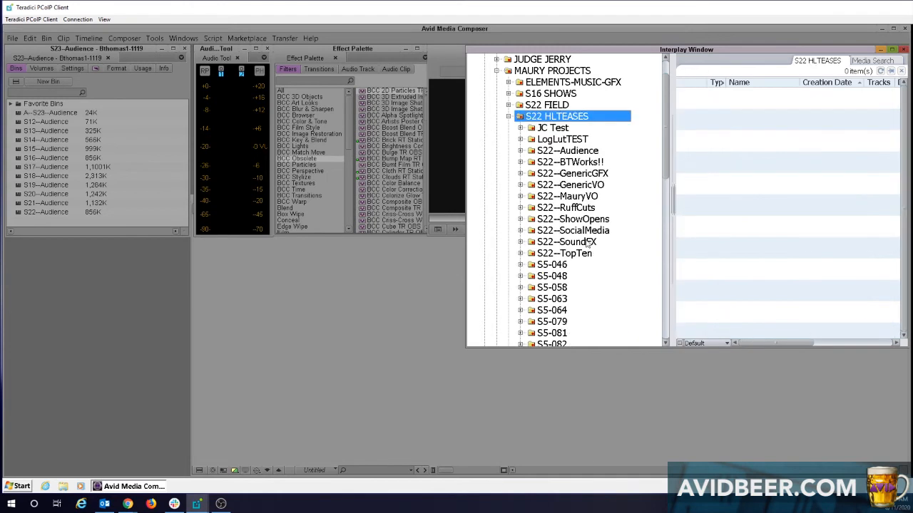
double_click(574, 152)
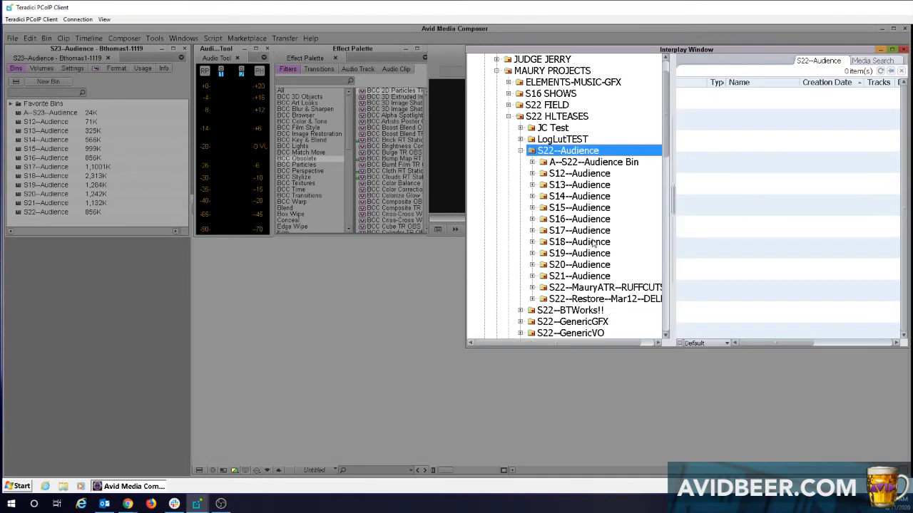
left_click(588, 231)
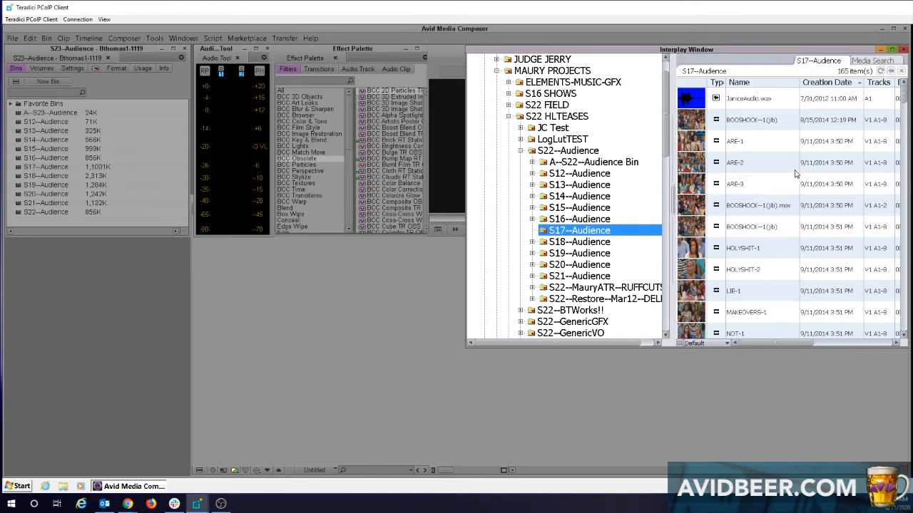
- Select the old S22--Audience folder, collapse S22 HLTEASES and MAURY PROJECTS in the tree, and select MAURY PROJECTS
left_click(555, 118)
left_click(570, 152)
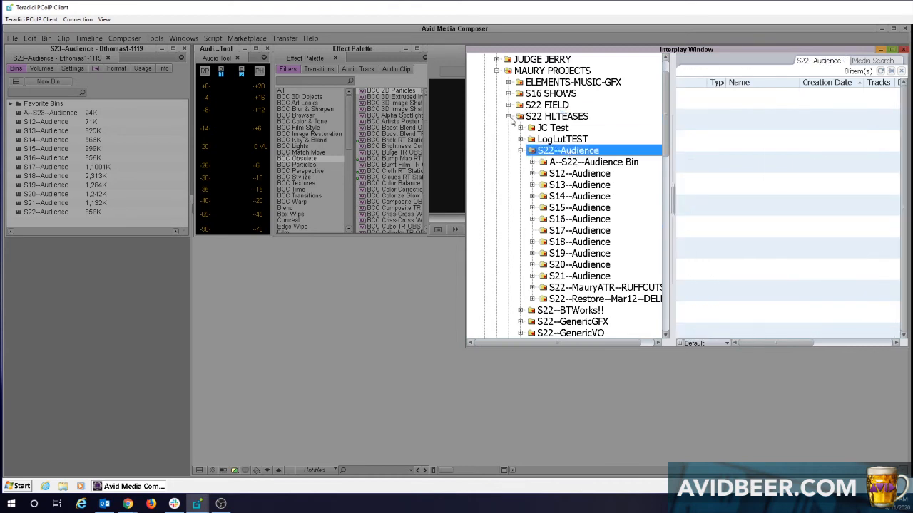
left_click(509, 118)
left_click(497, 72)
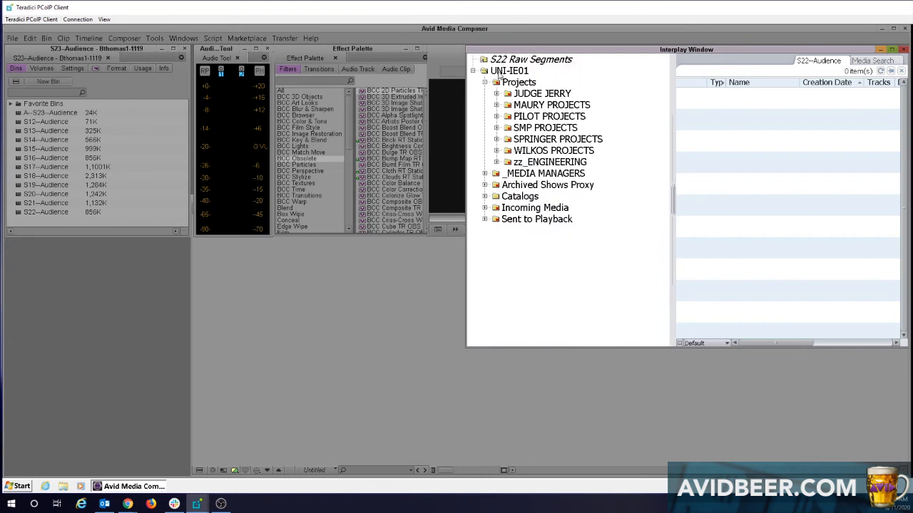
double_click(552, 105)
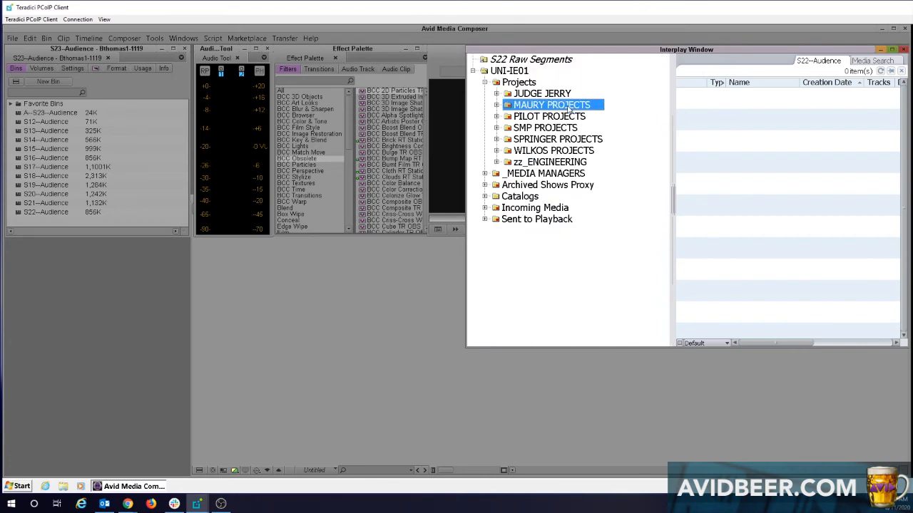